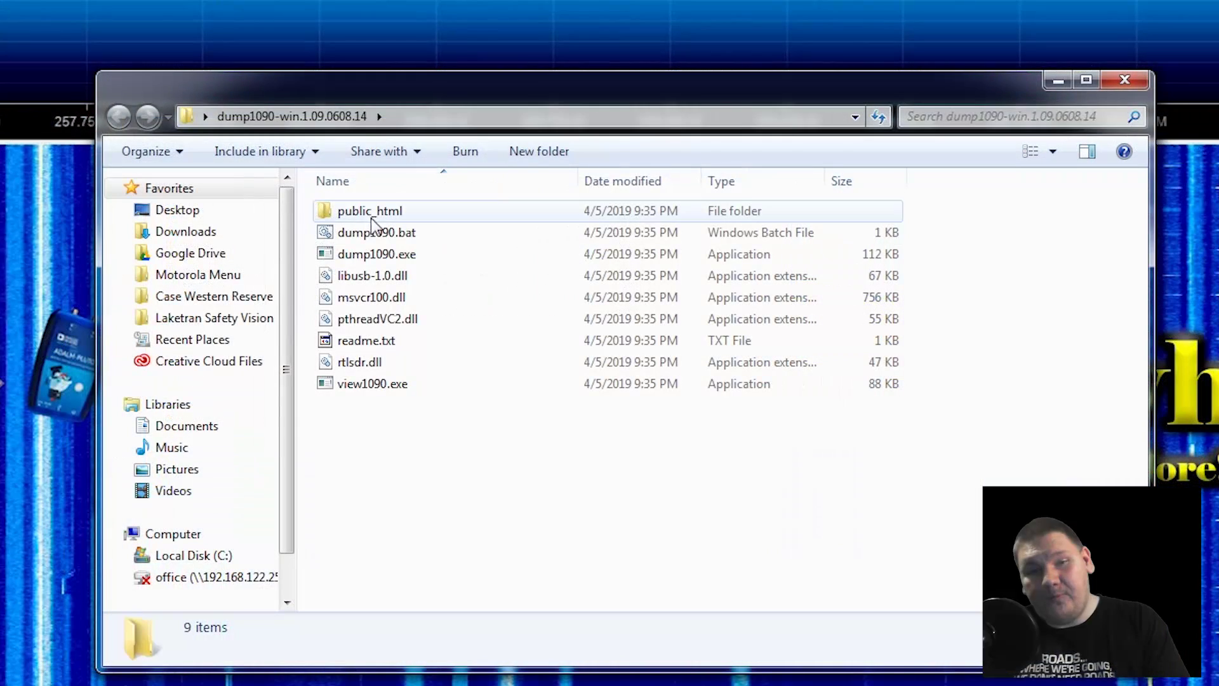
- Run dump1090.bat from the dump1090-win.1.09.0608.14 folder, allowing it past the security warning
click(415, 234)
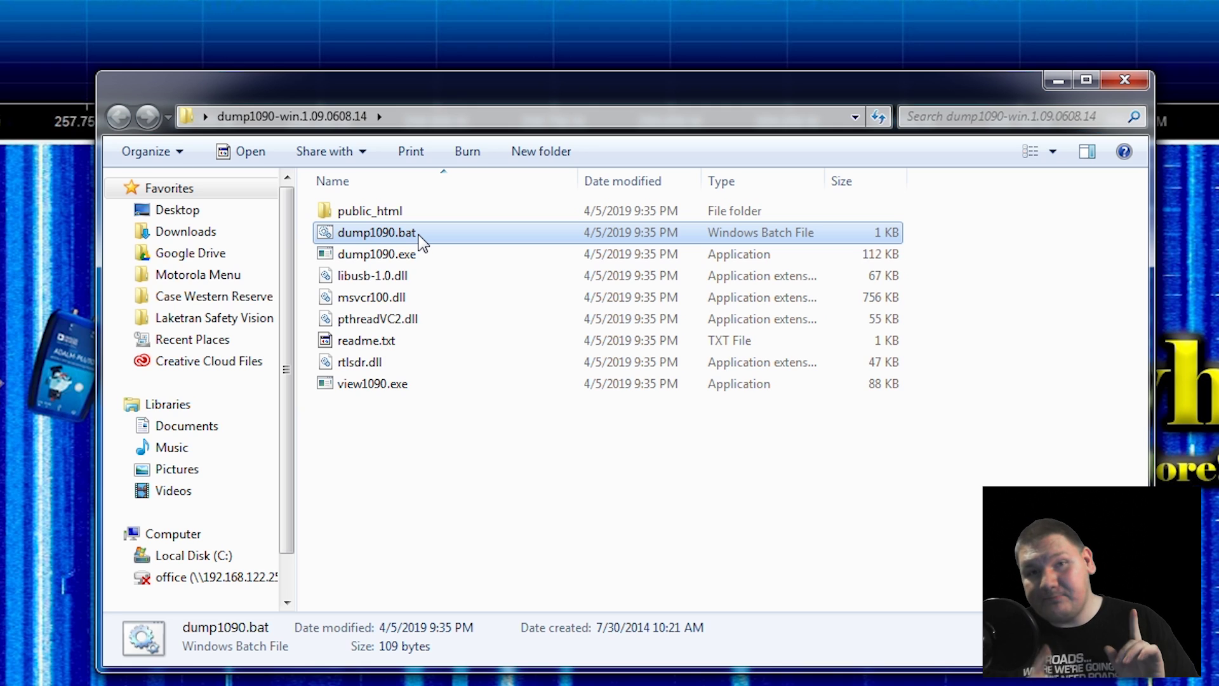
double_click(377, 232)
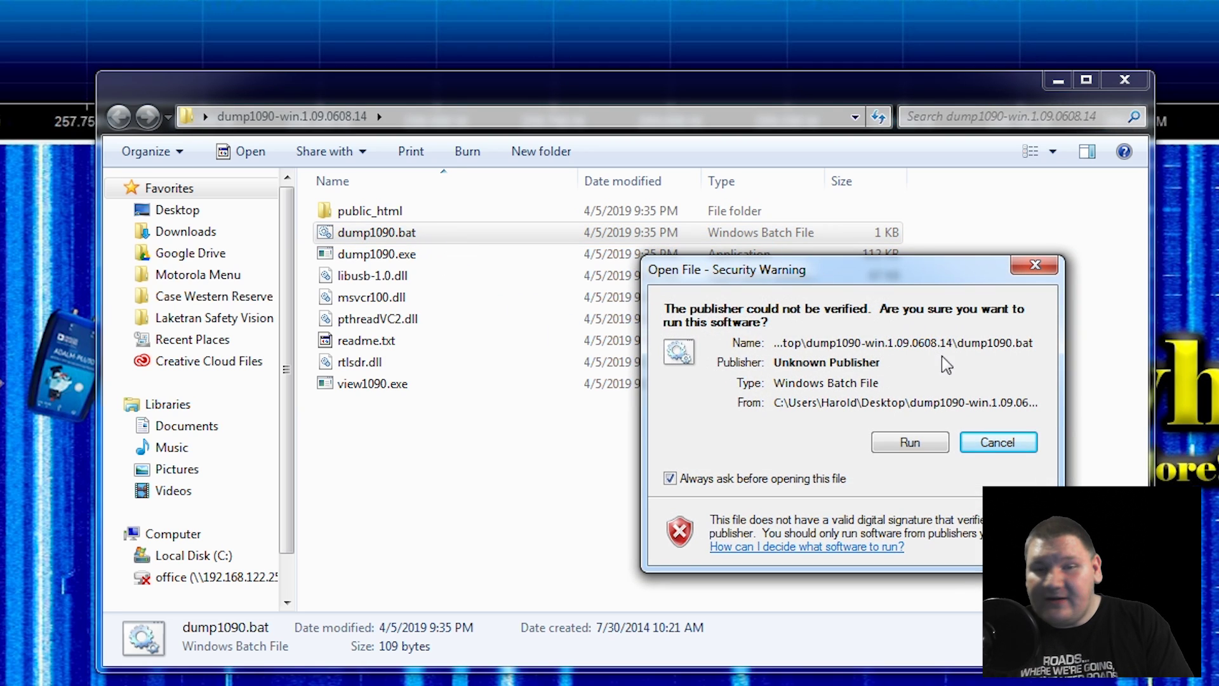
click(911, 445)
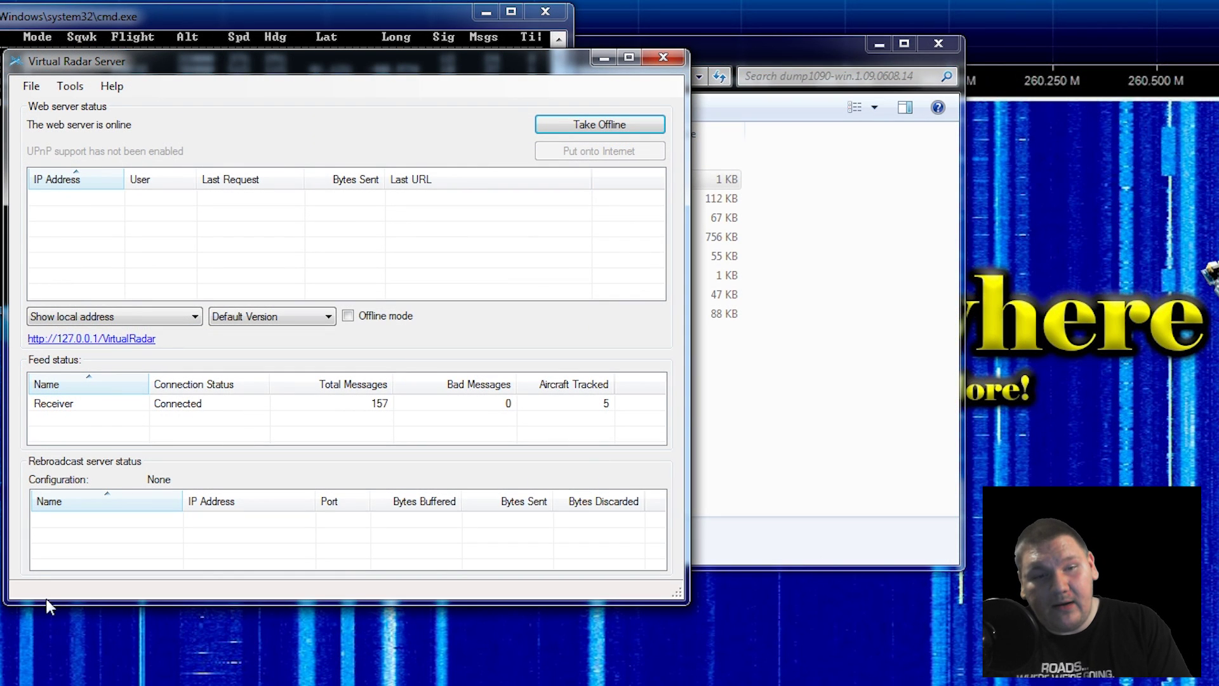
- Configure the receiver in Virtual Radar Server with the wizard as a software defined radio using Dump1090 running on this computer
click(69, 87)
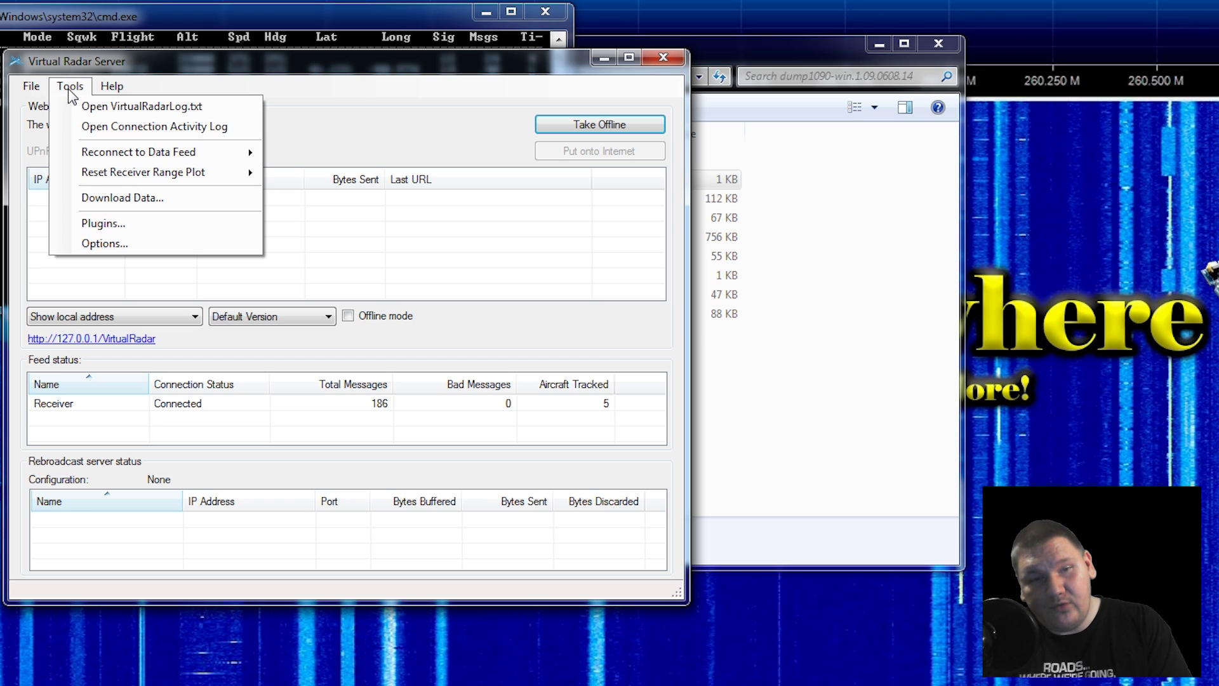
click(126, 244)
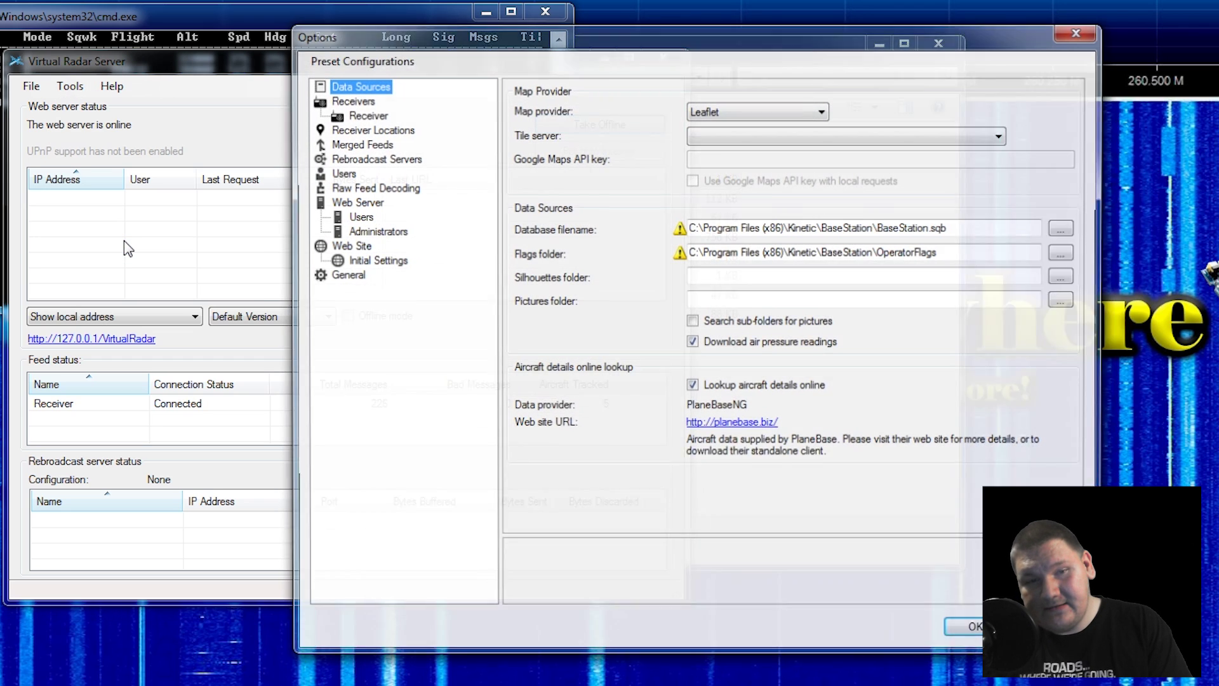
click(353, 116)
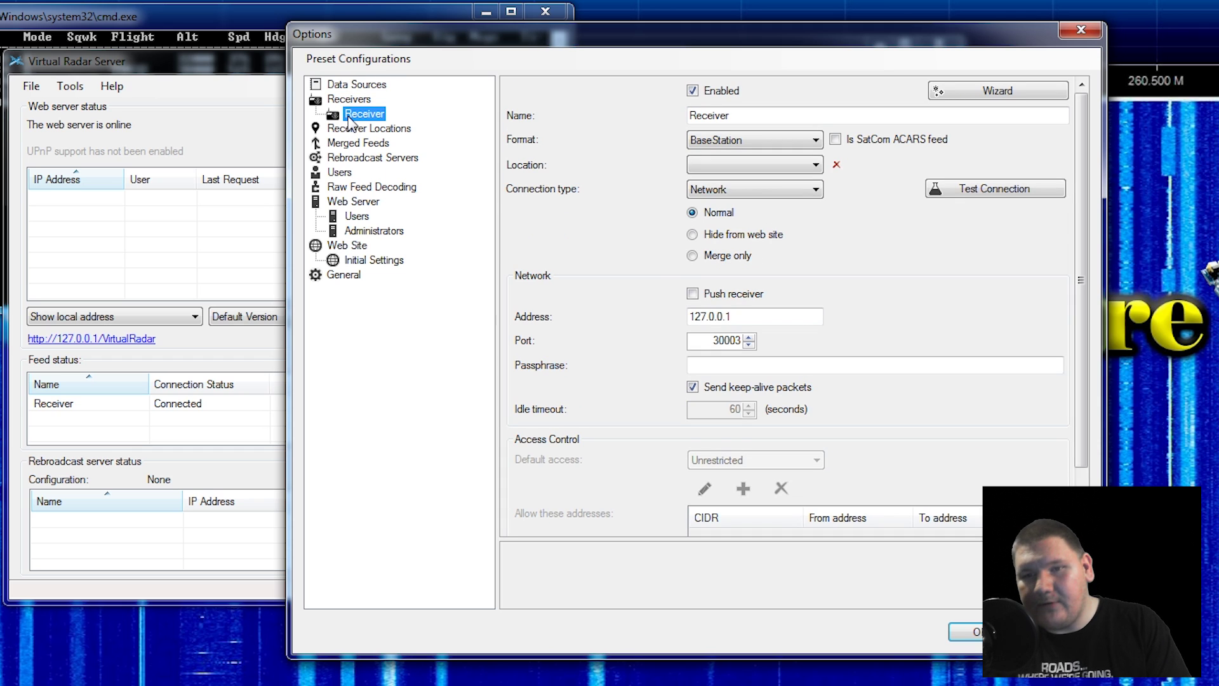
click(981, 93)
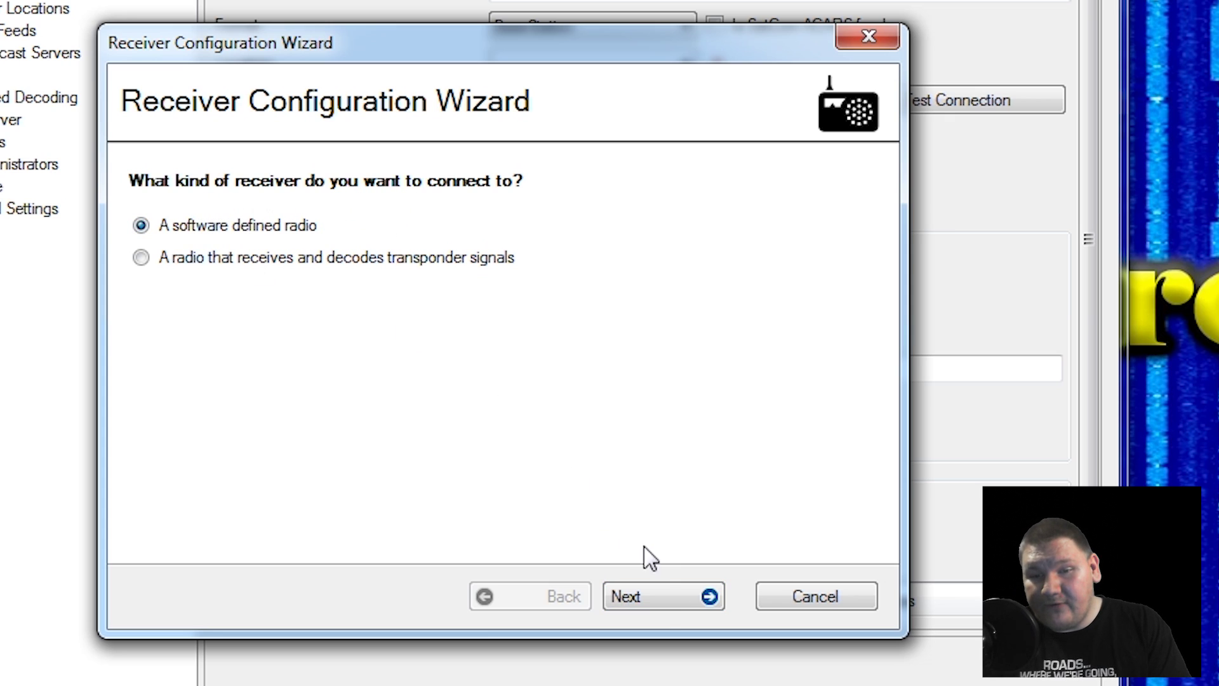
click(656, 600)
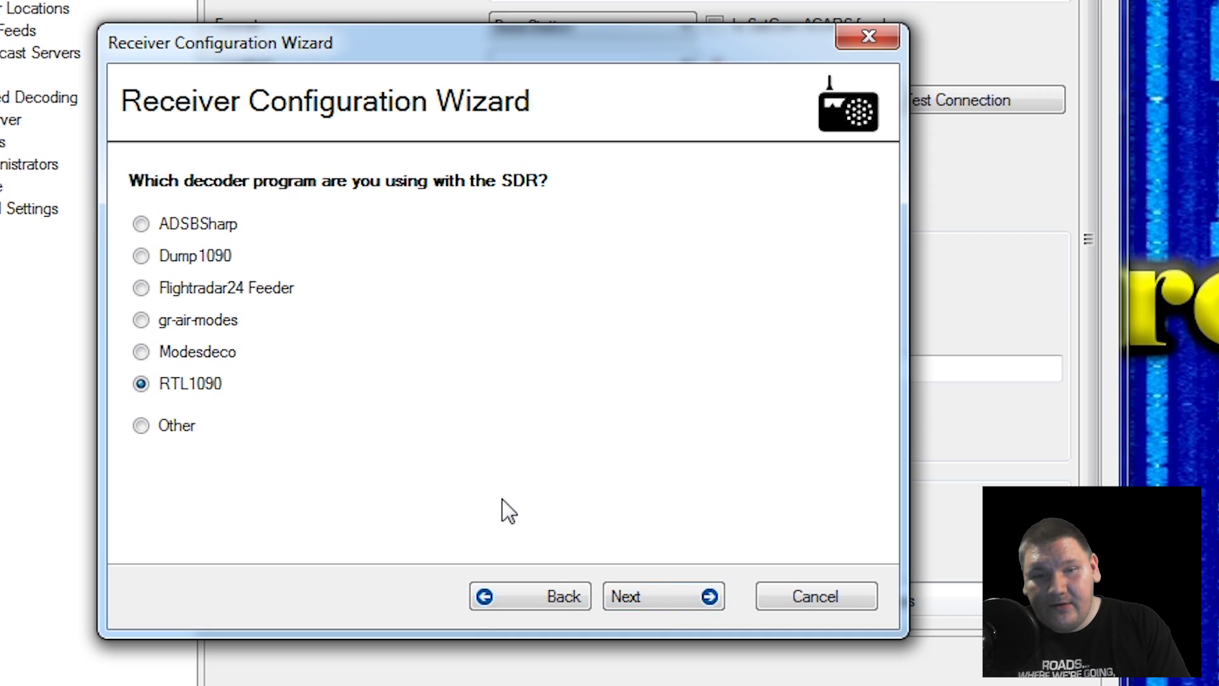
click(141, 256)
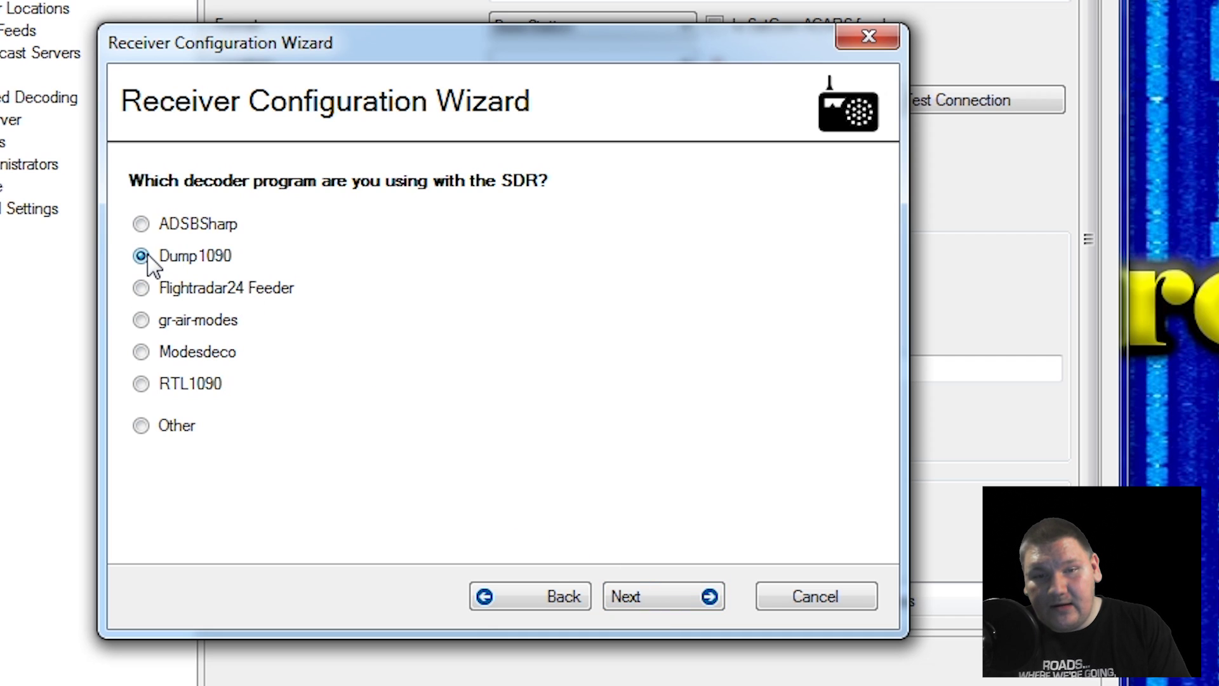
click(684, 592)
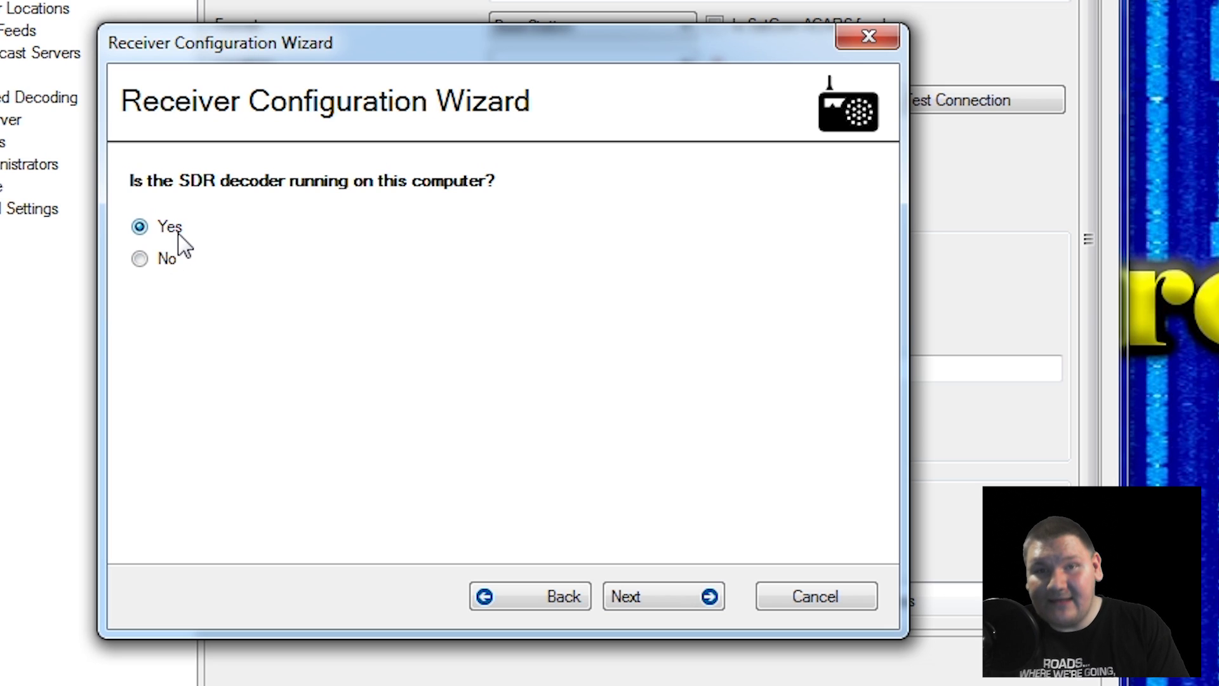
click(651, 598)
click(648, 600)
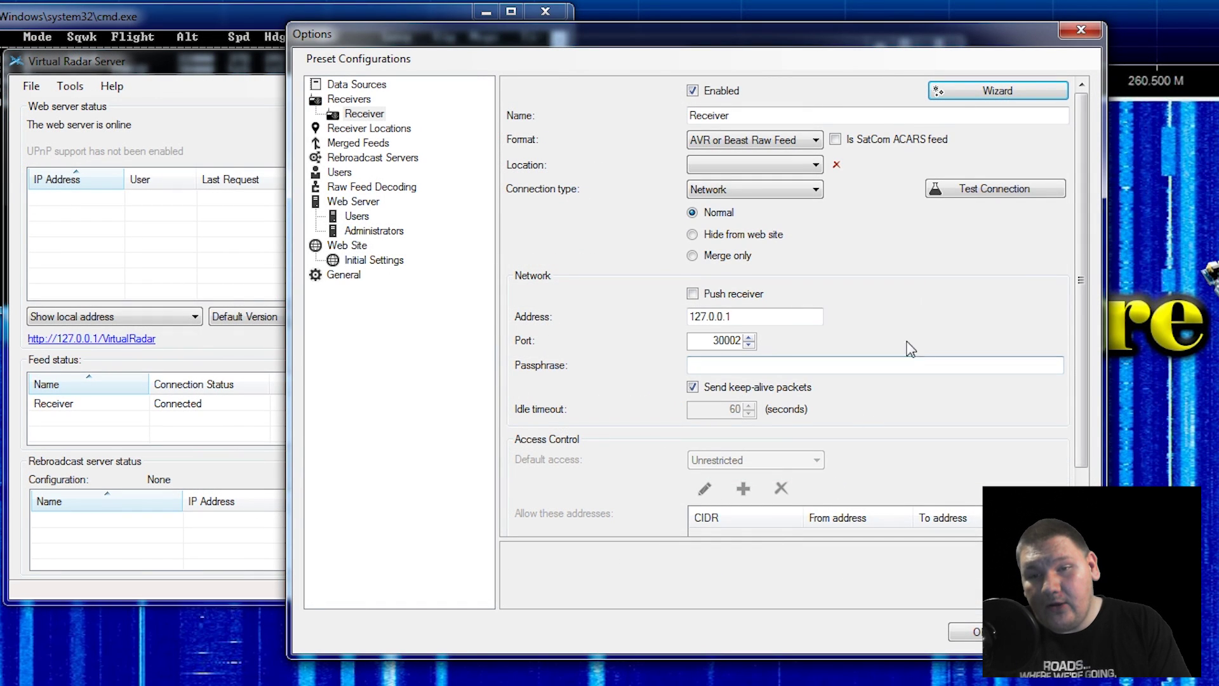
- Test the receiver's connection and save the options
click(972, 201)
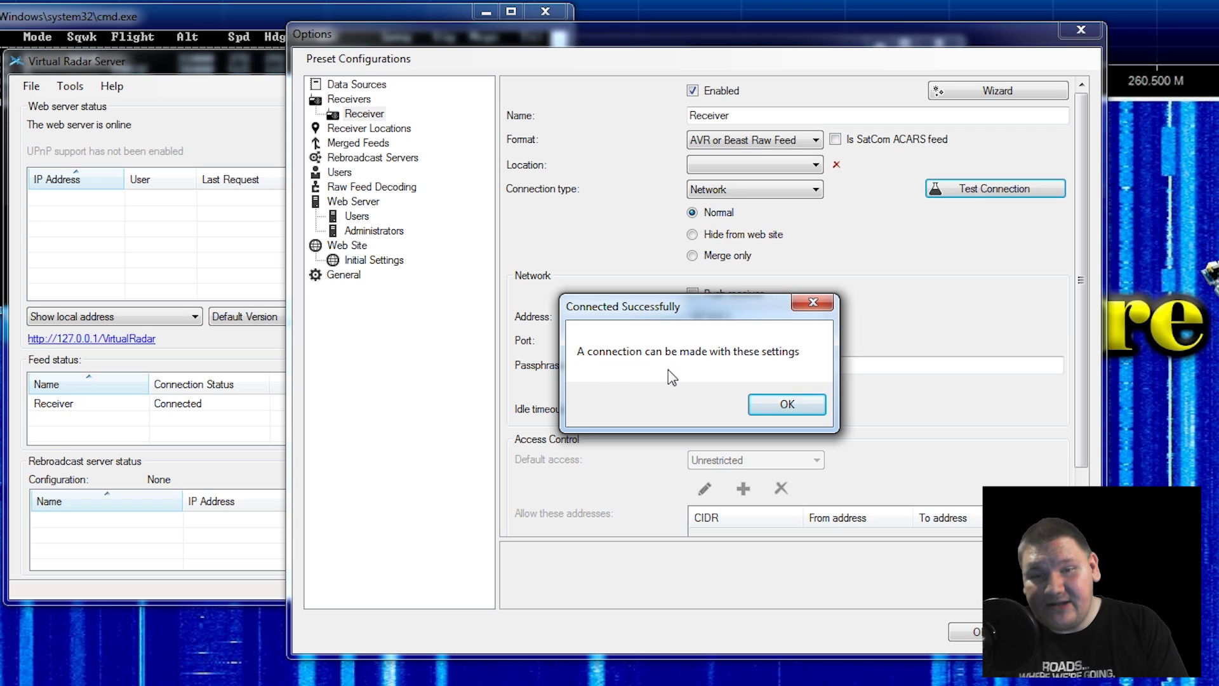
click(789, 406)
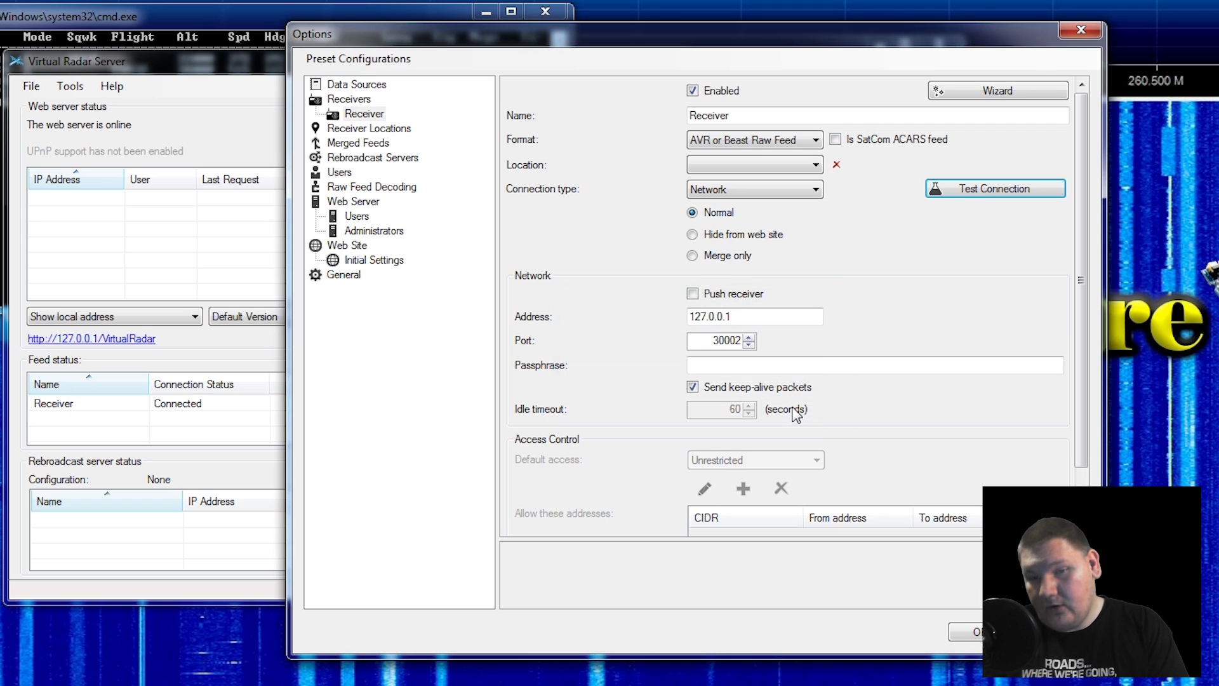
click(973, 628)
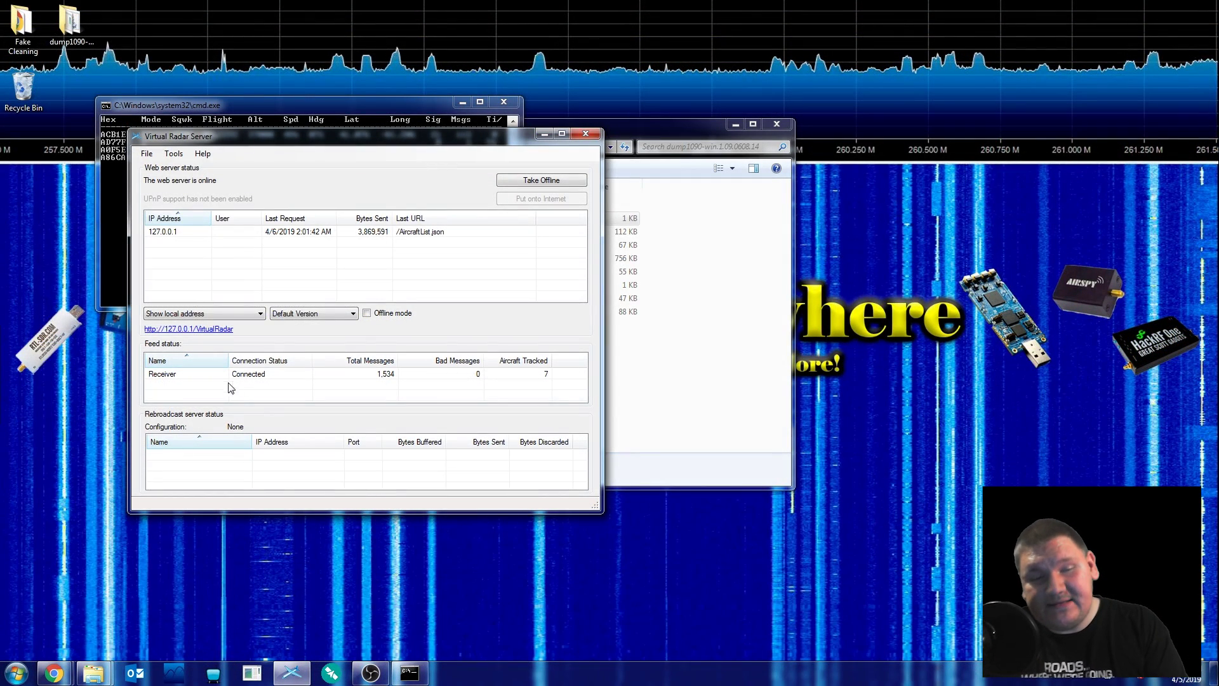
- Open the local VirtualRadar web page in the browser from the server's address link
click(219, 376)
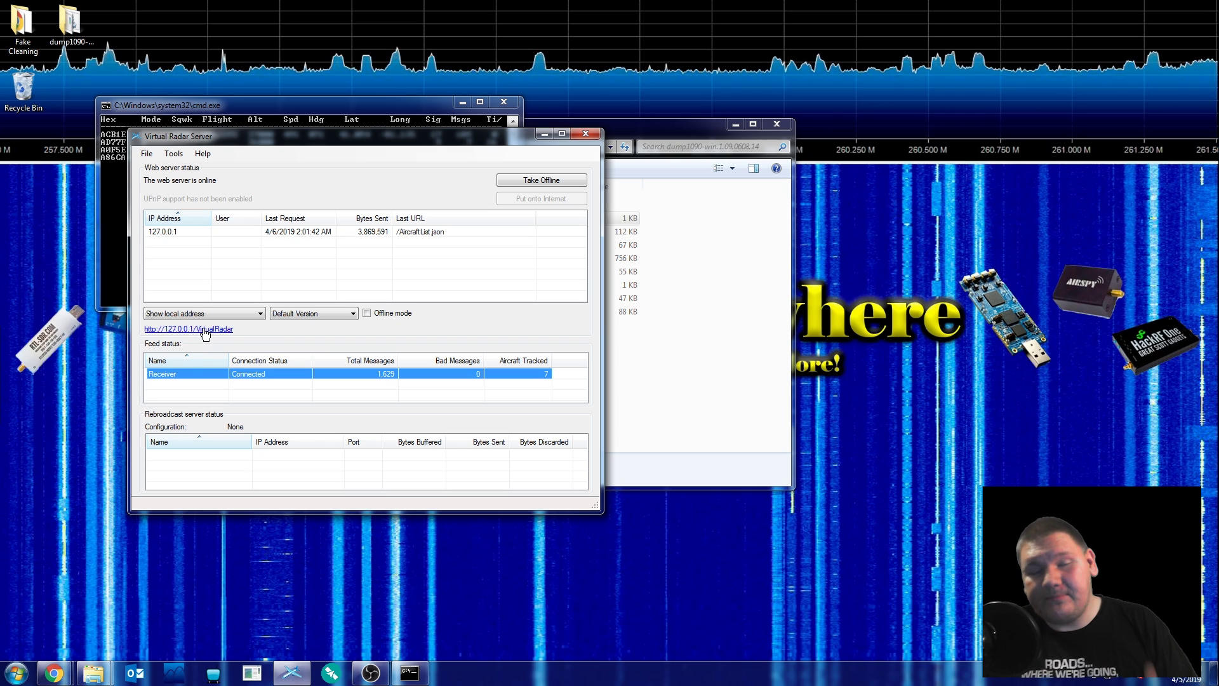
click(204, 330)
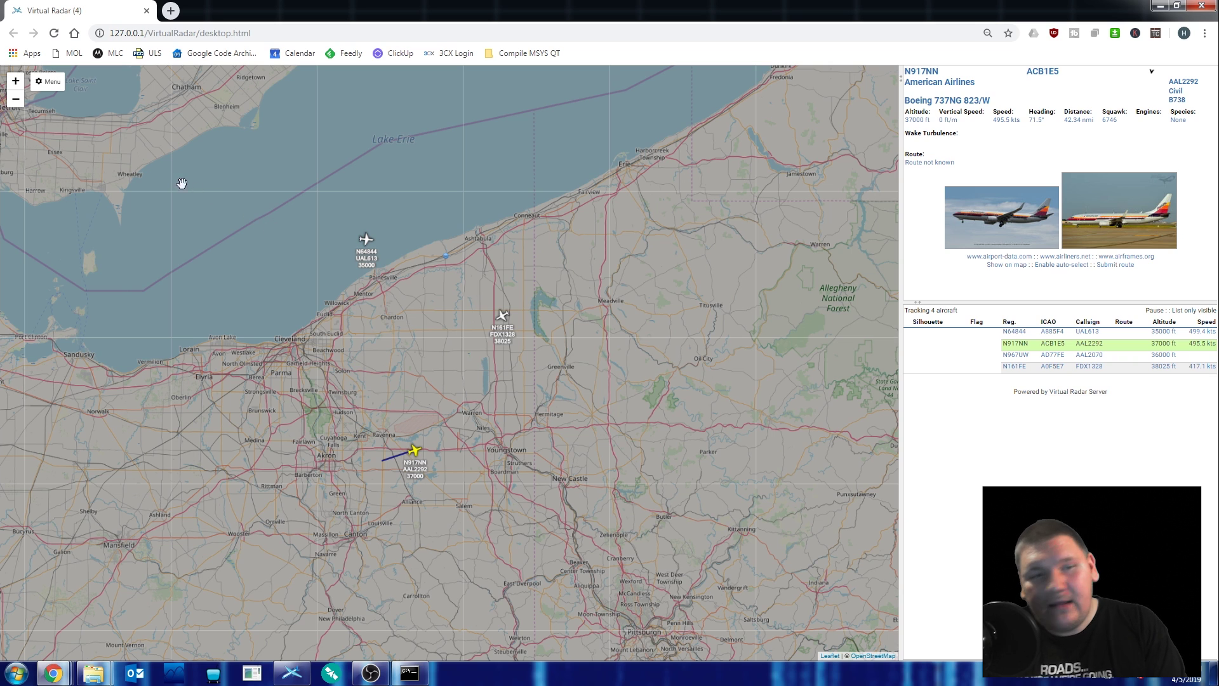
- Enable setting the current location and move the map marker to about 41.804 / -80.951, near the Lake Erie shore west of Ashtabula
click(49, 87)
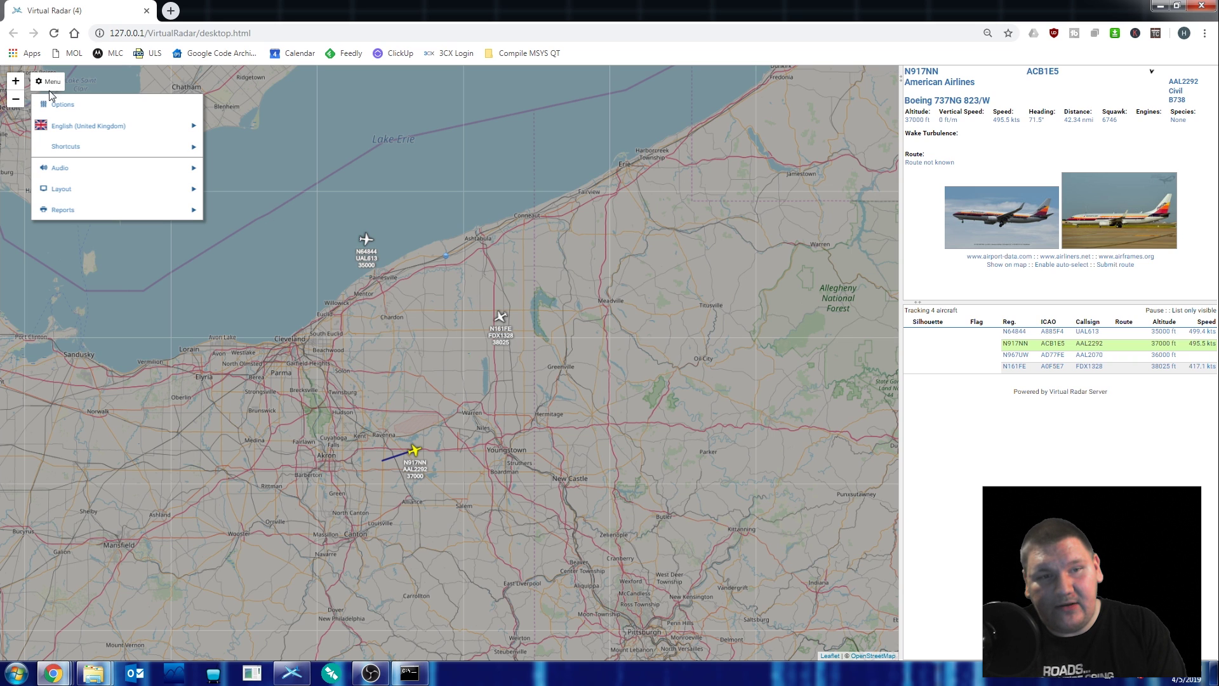
click(55, 104)
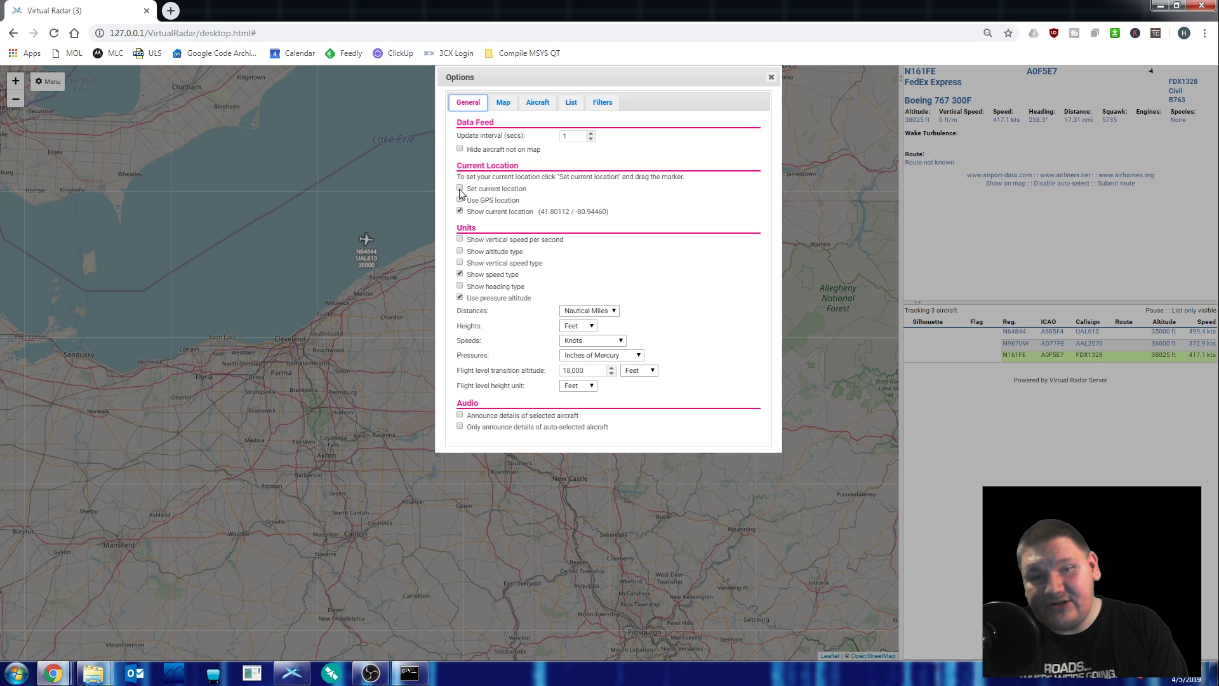
click(460, 189)
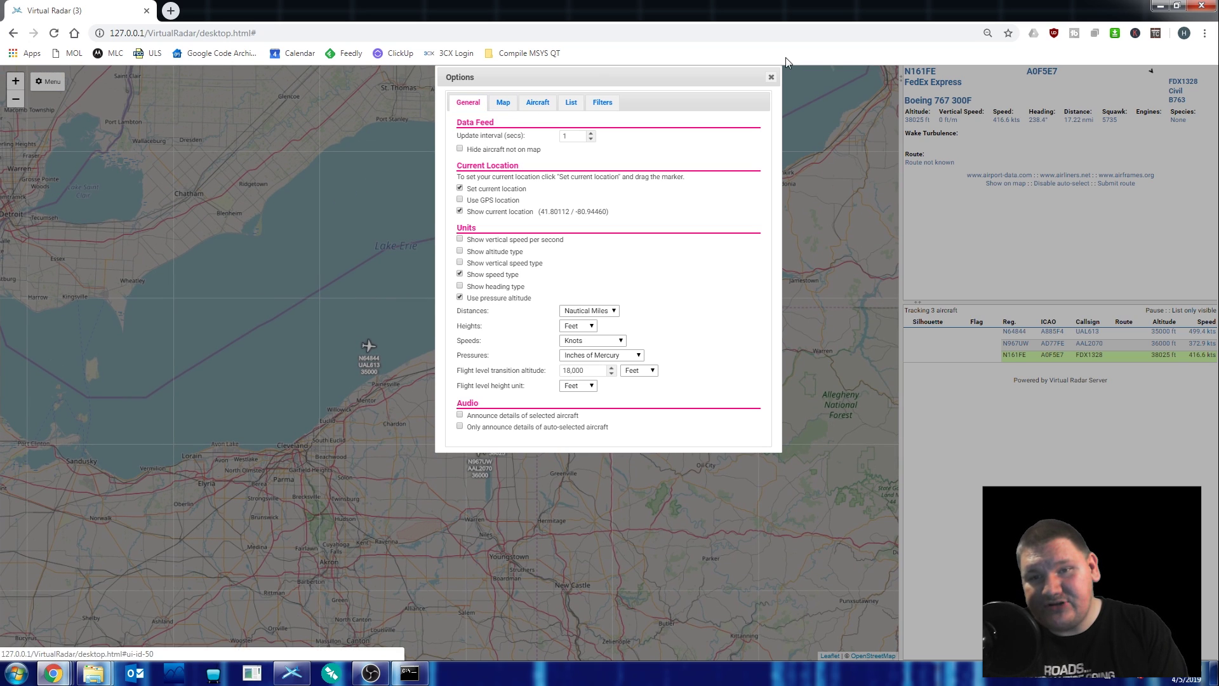
click(771, 77)
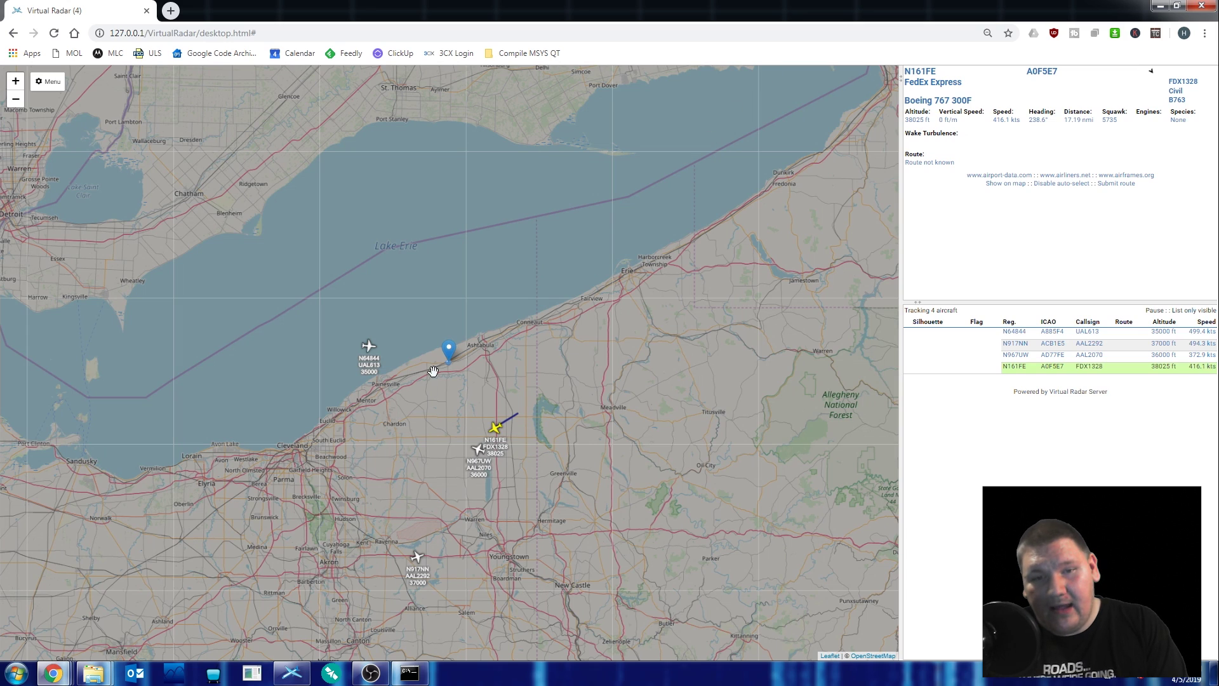
mouse_move(449, 353)
mouse_down()
mouse_move(469, 381)
mouse_move(425, 375)
mouse_move(475, 357)
mouse_move(436, 343)
mouse_move(452, 336)
mouse_move(446, 351)
mouse_up()
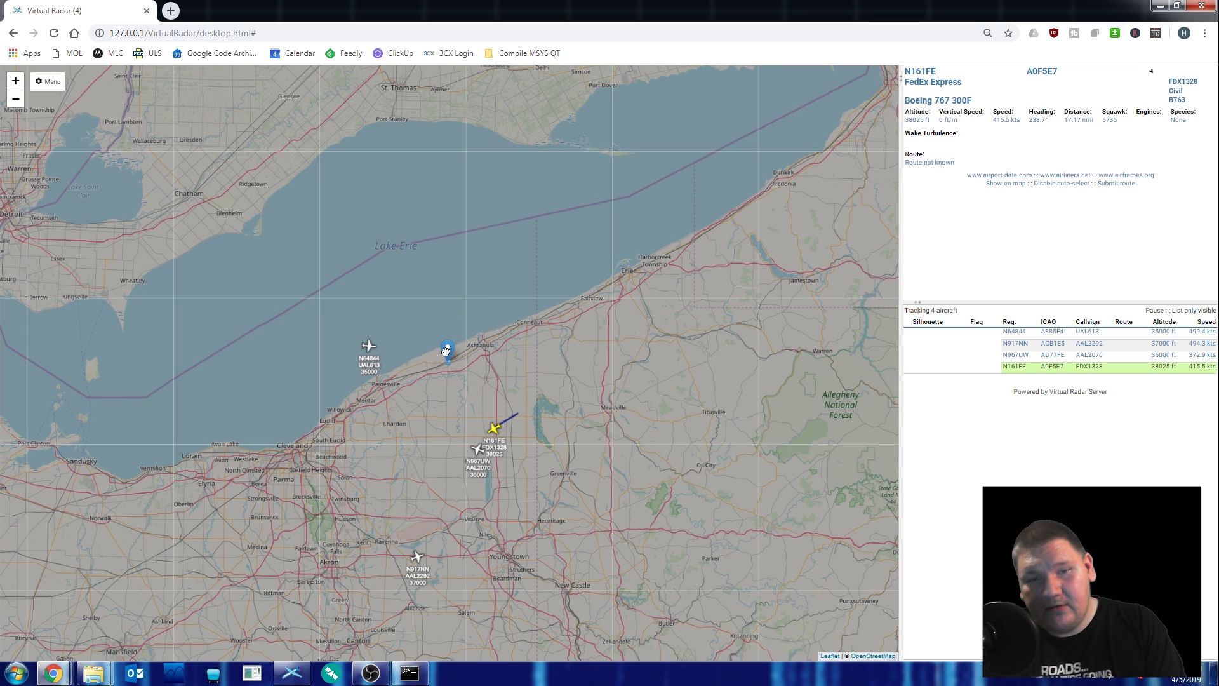
- Turn off Set current location in the map options and close them
click(47, 81)
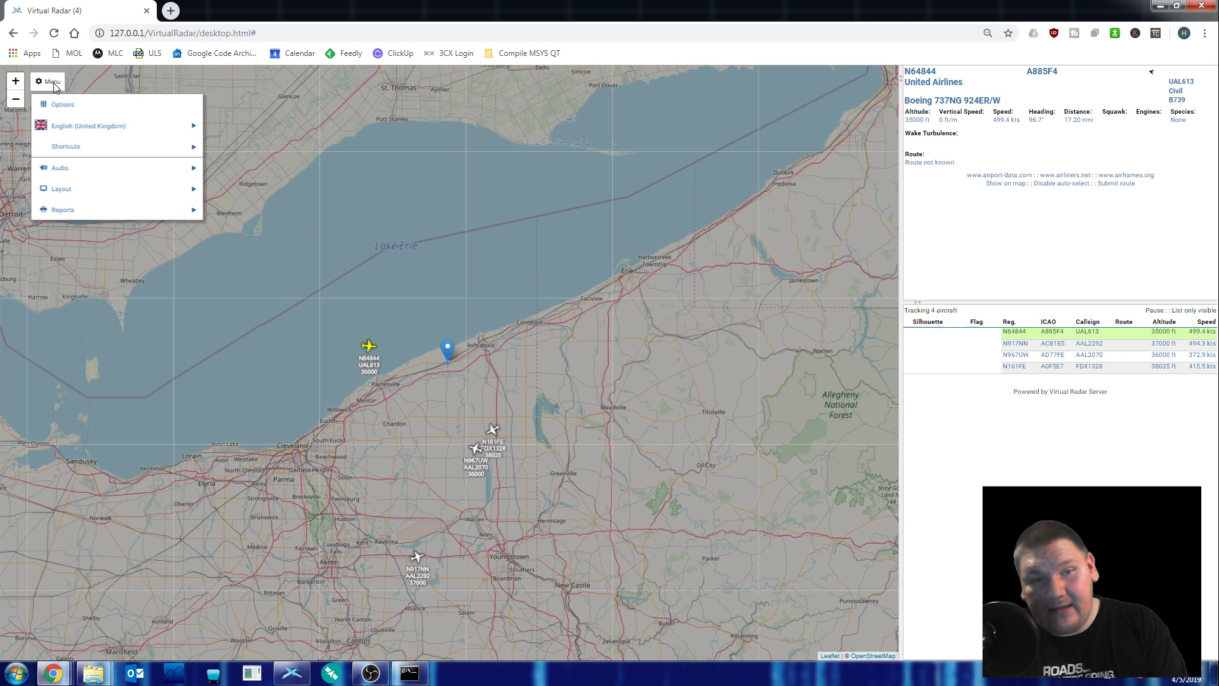
click(88, 105)
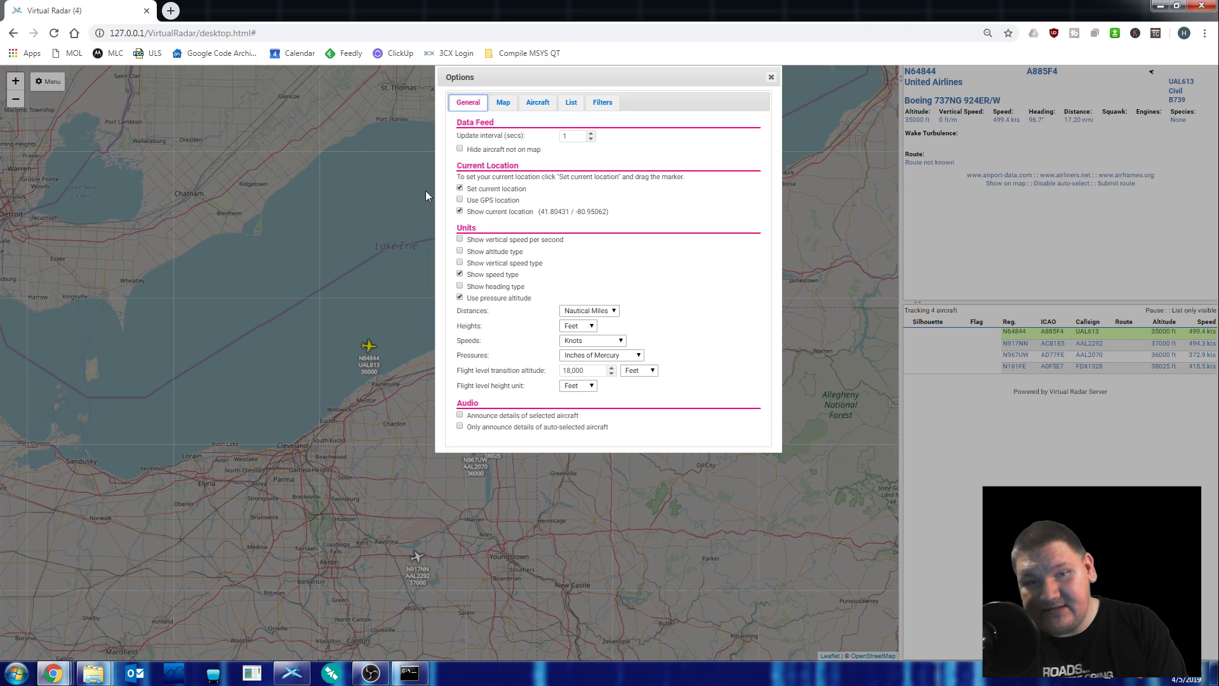
click(460, 190)
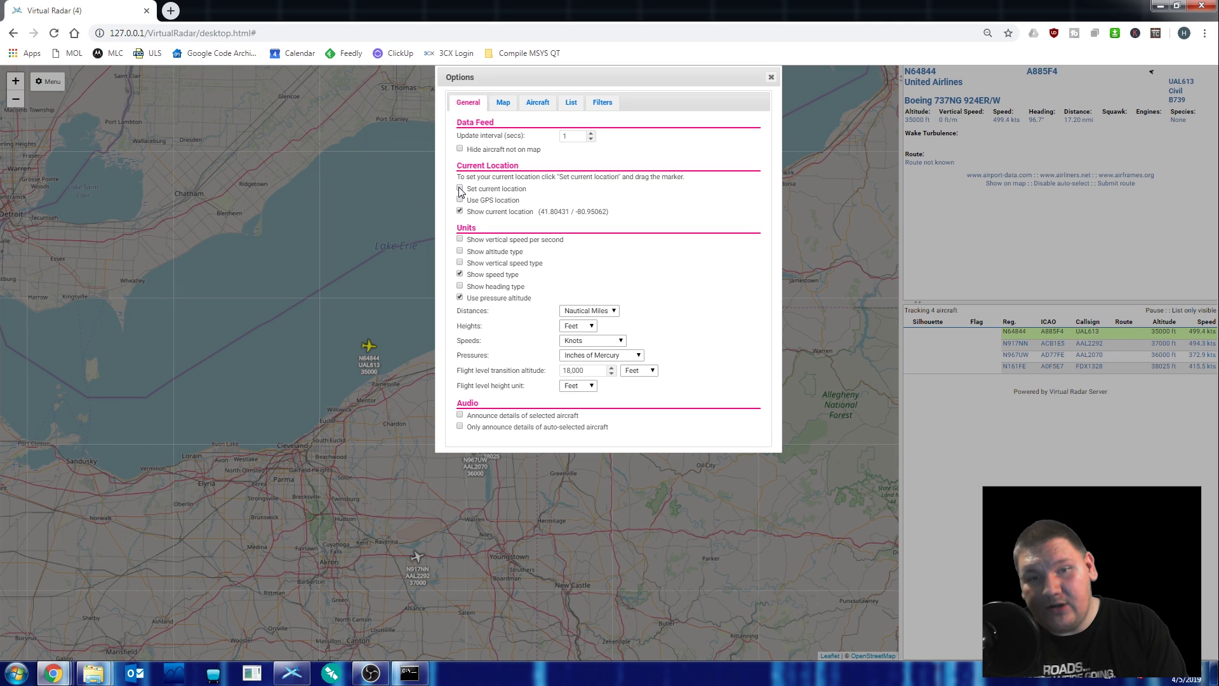
click(772, 78)
- Examine the details and trails of flights FDX1328, AAL2070 and PDT5001 on the map
drag(372, 496, 427, 383)
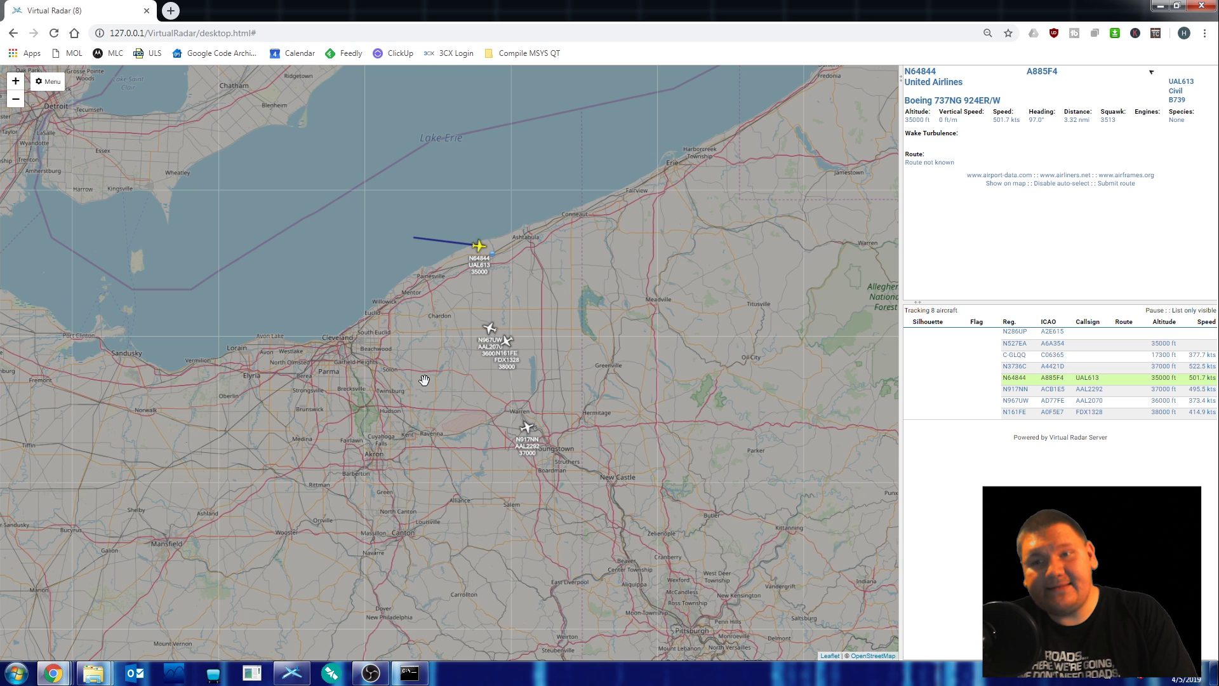
double_click(490, 369)
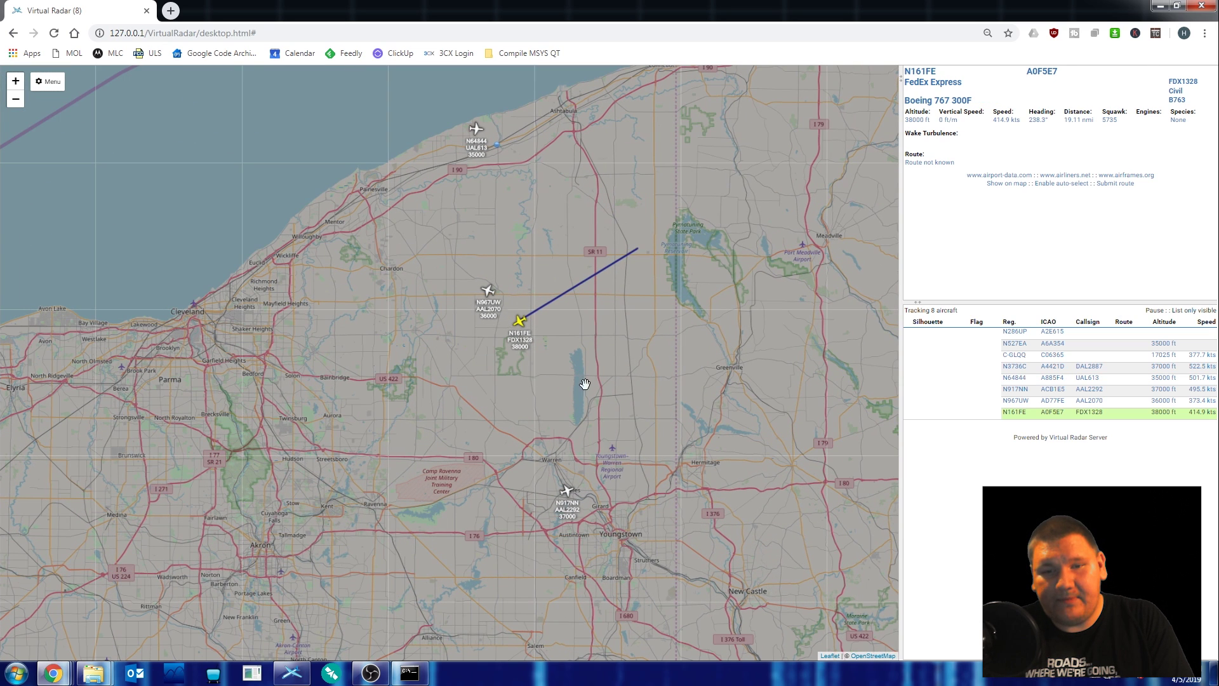
drag(585, 383, 550, 390)
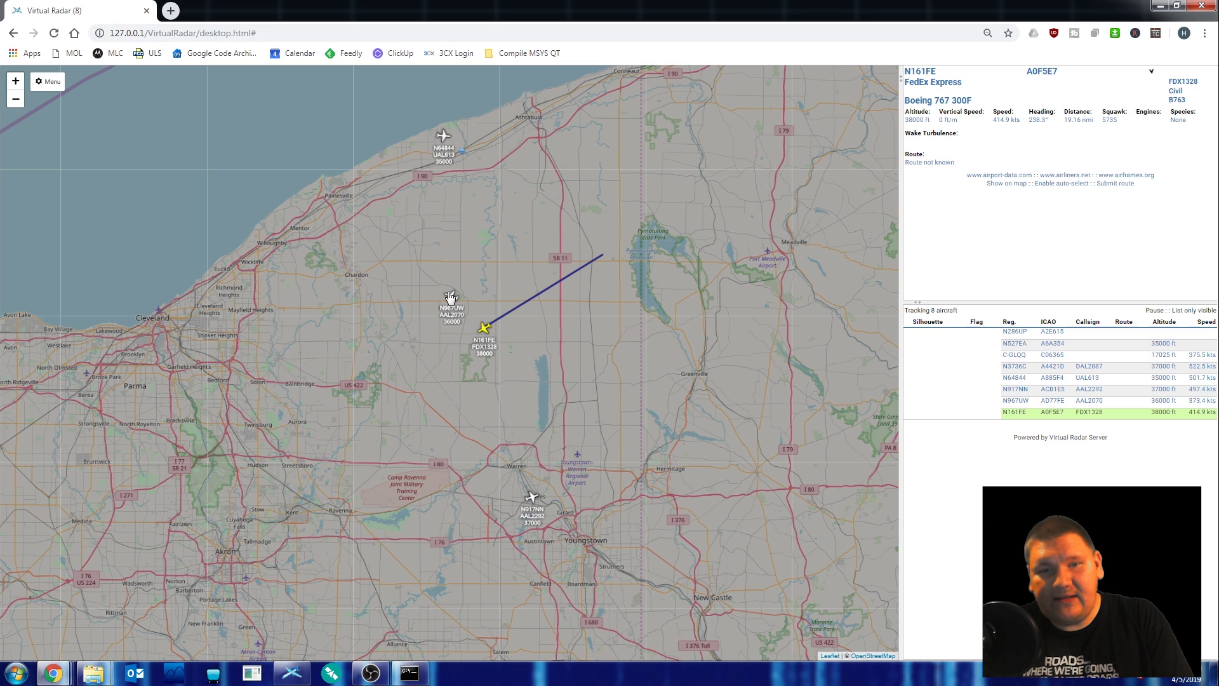
click(451, 298)
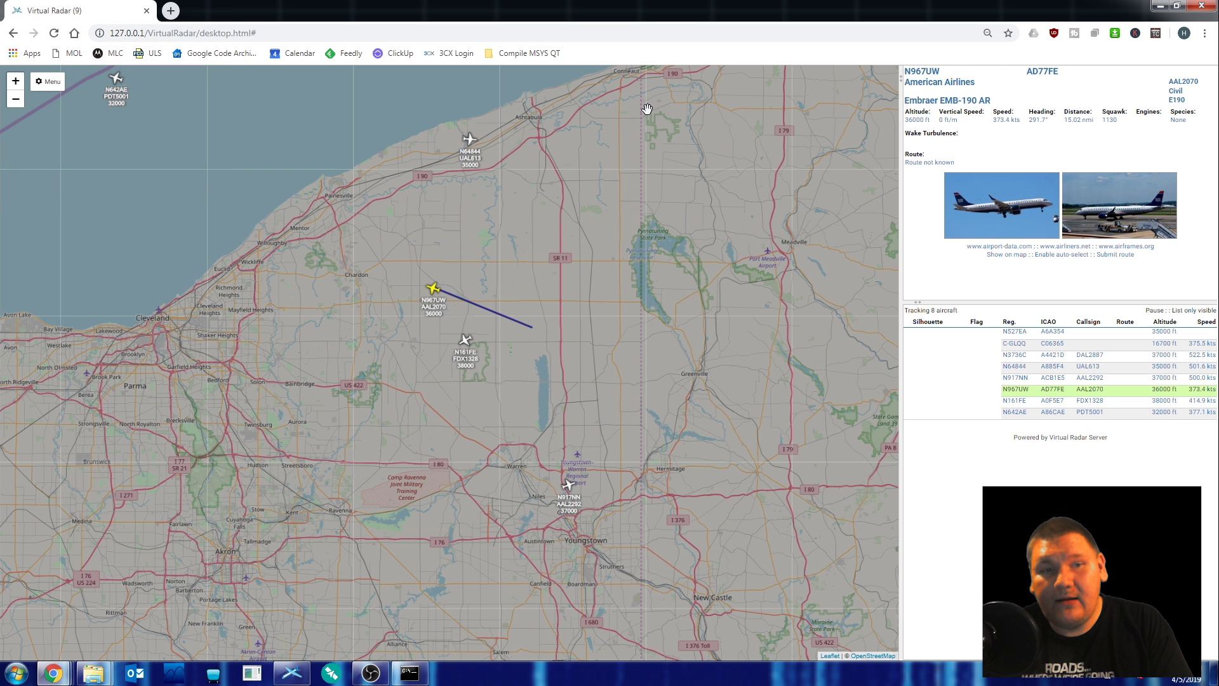
drag(234, 305, 393, 384)
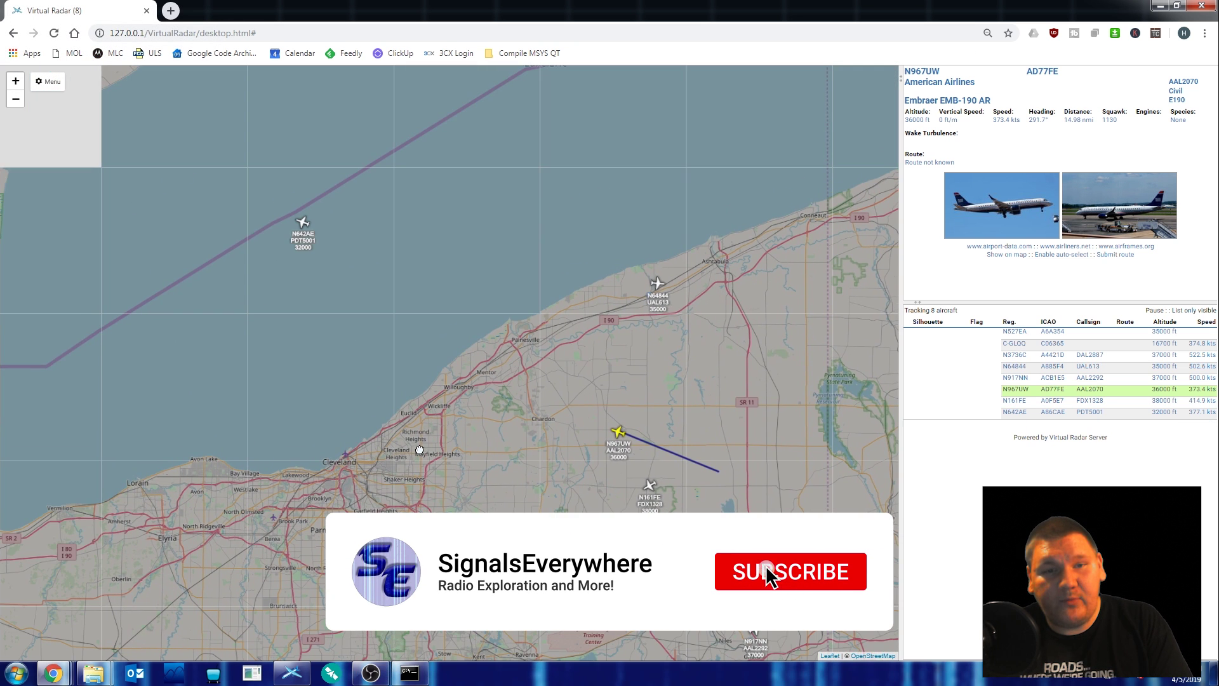
click(302, 221)
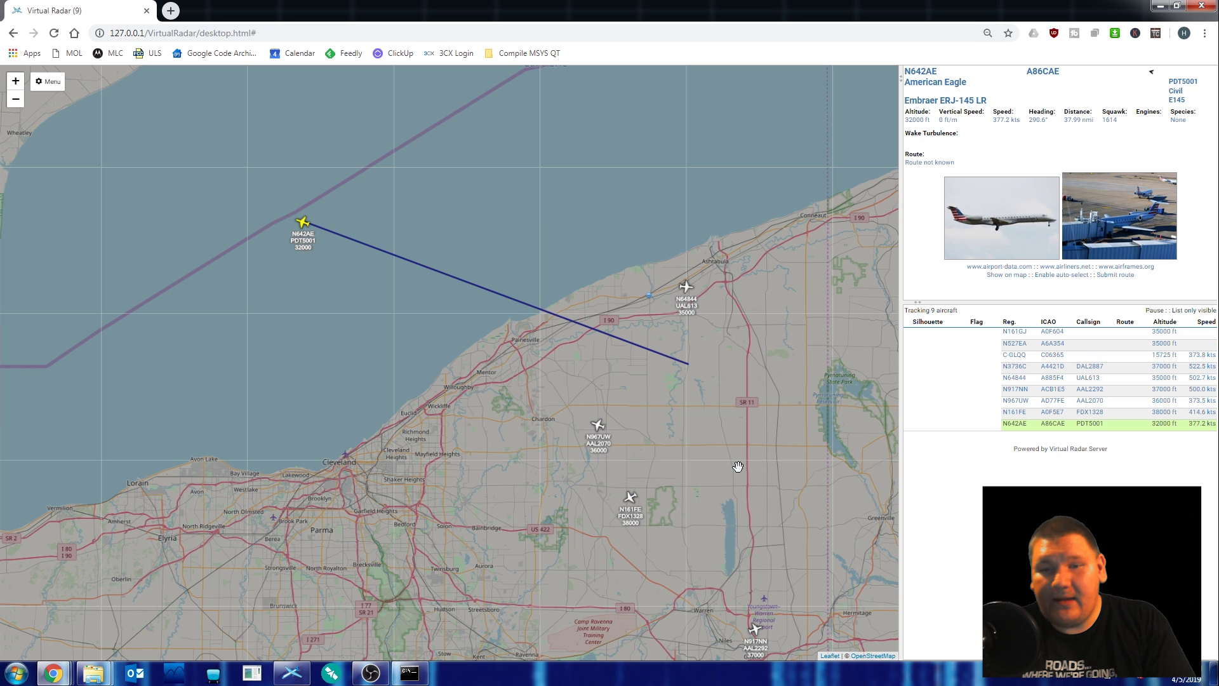
drag(736, 458, 655, 337)
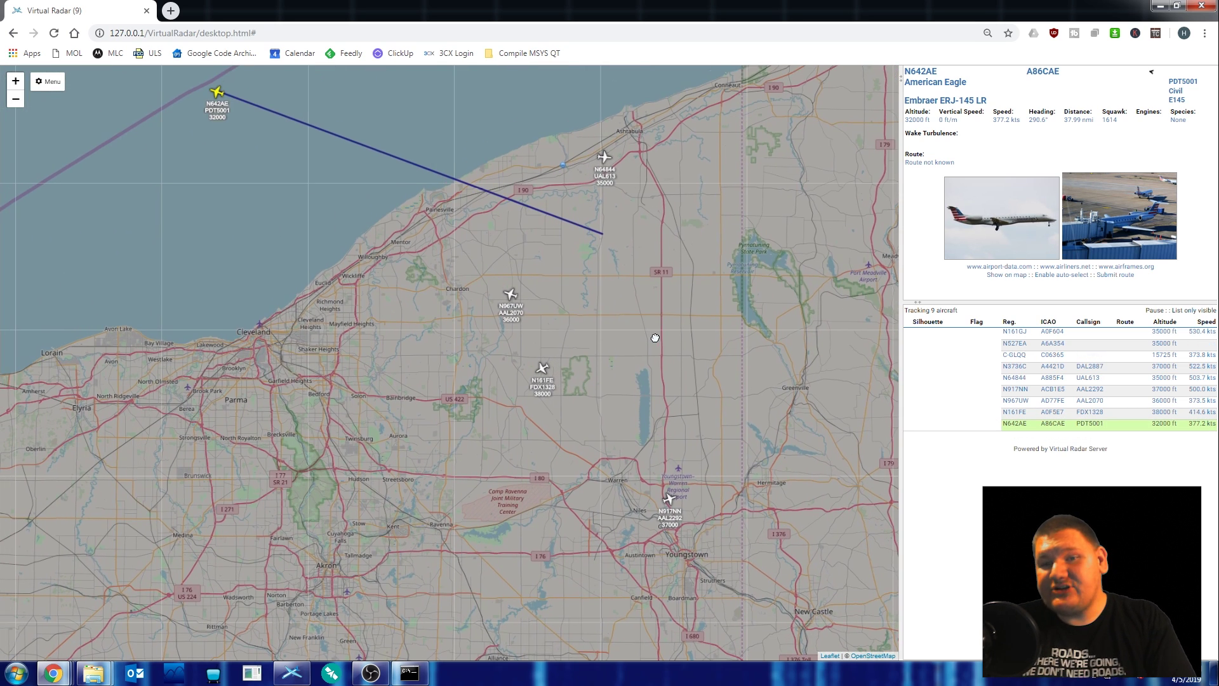
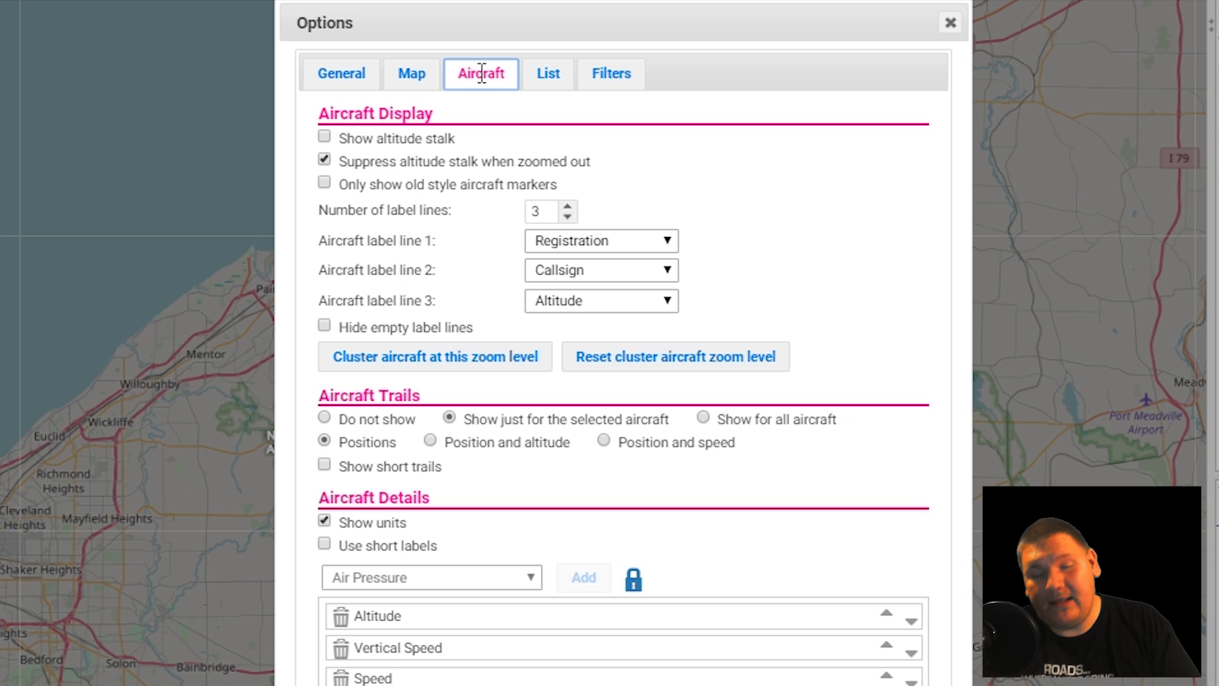
- Examine the Aircraft options, including the choices for aircraft label lines 1 and 3
click(632, 241)
click(632, 242)
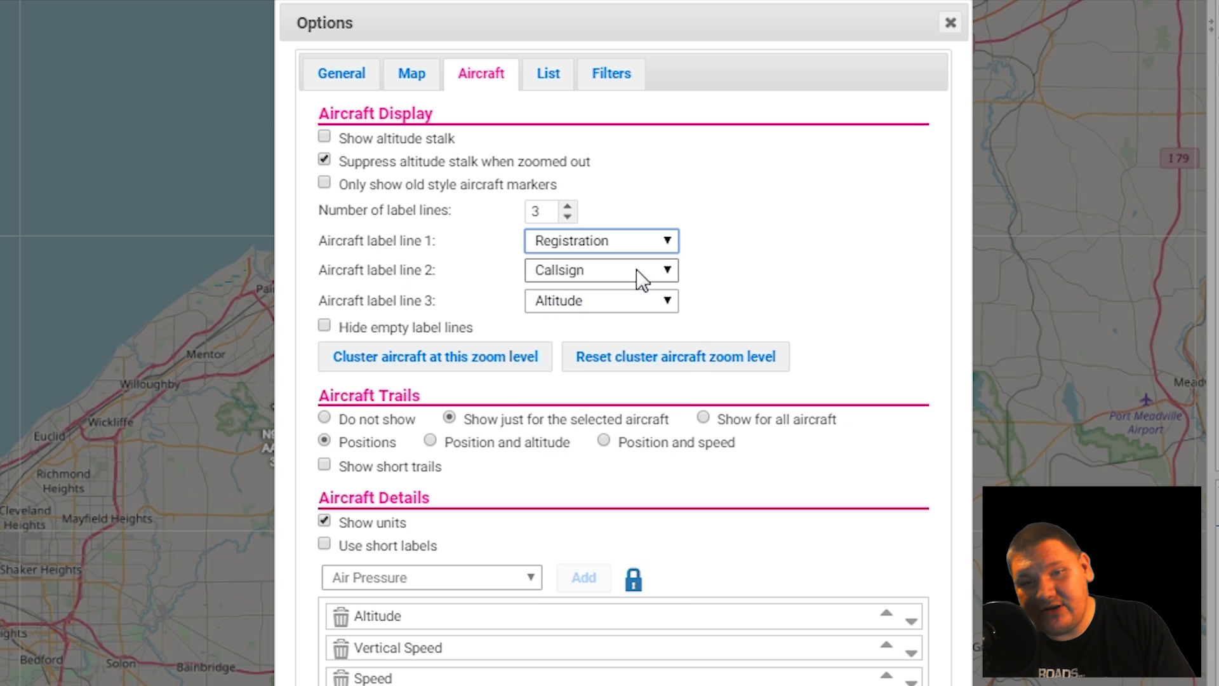
click(645, 301)
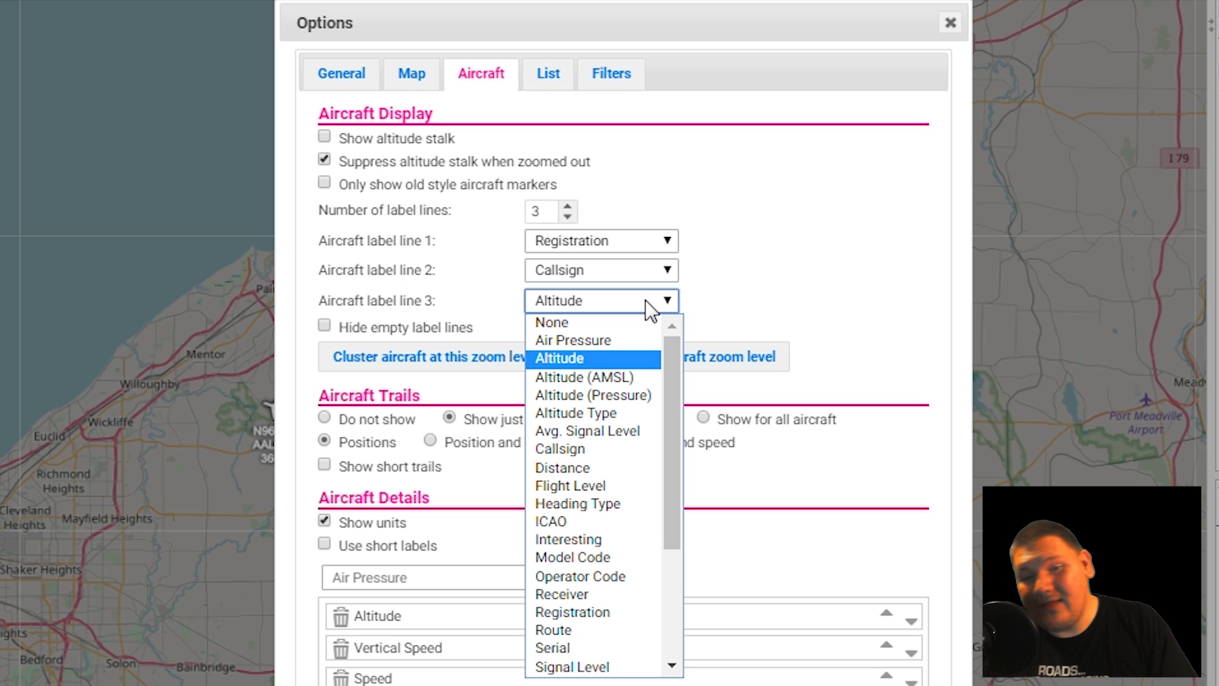
click(787, 237)
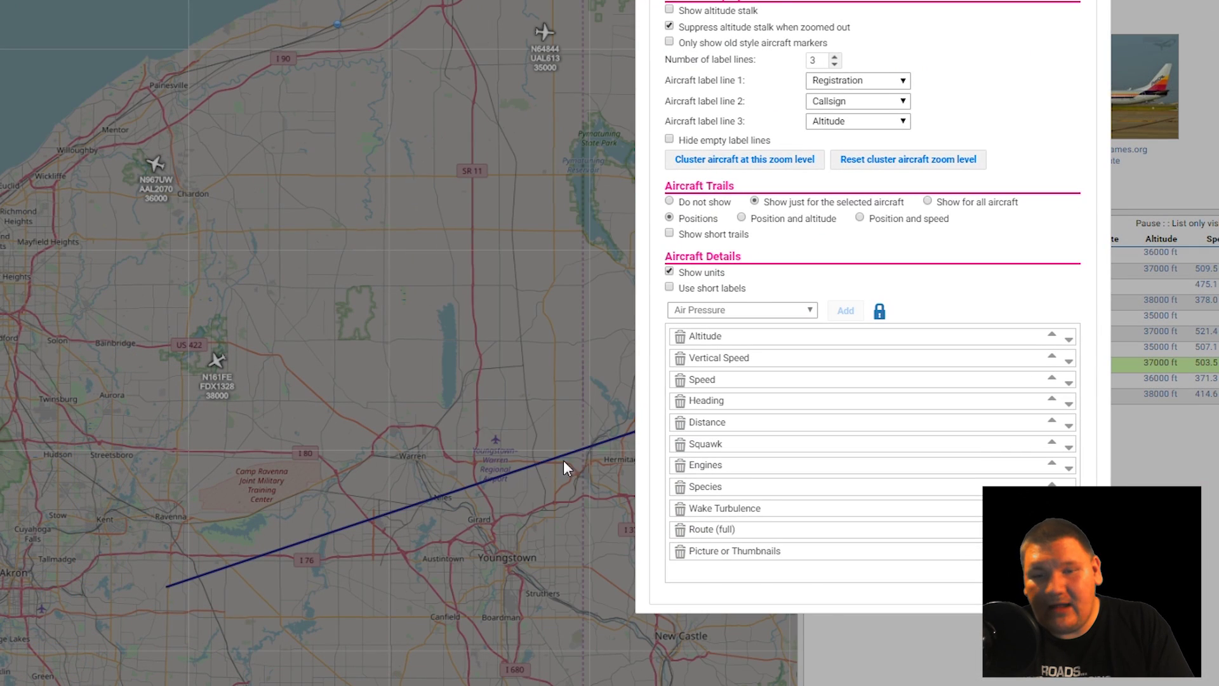
drag(762, 2, 255, 0)
- Review the aircraft list settings and the available filter types, and close the options
click(538, 77)
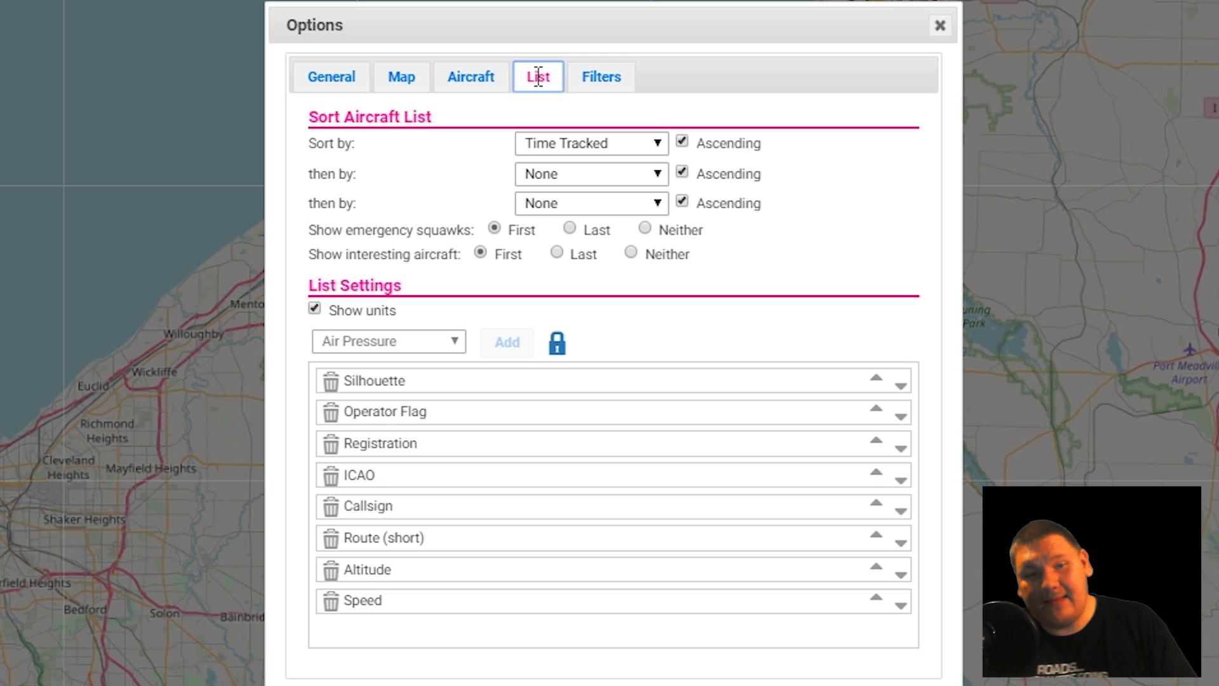
click(584, 81)
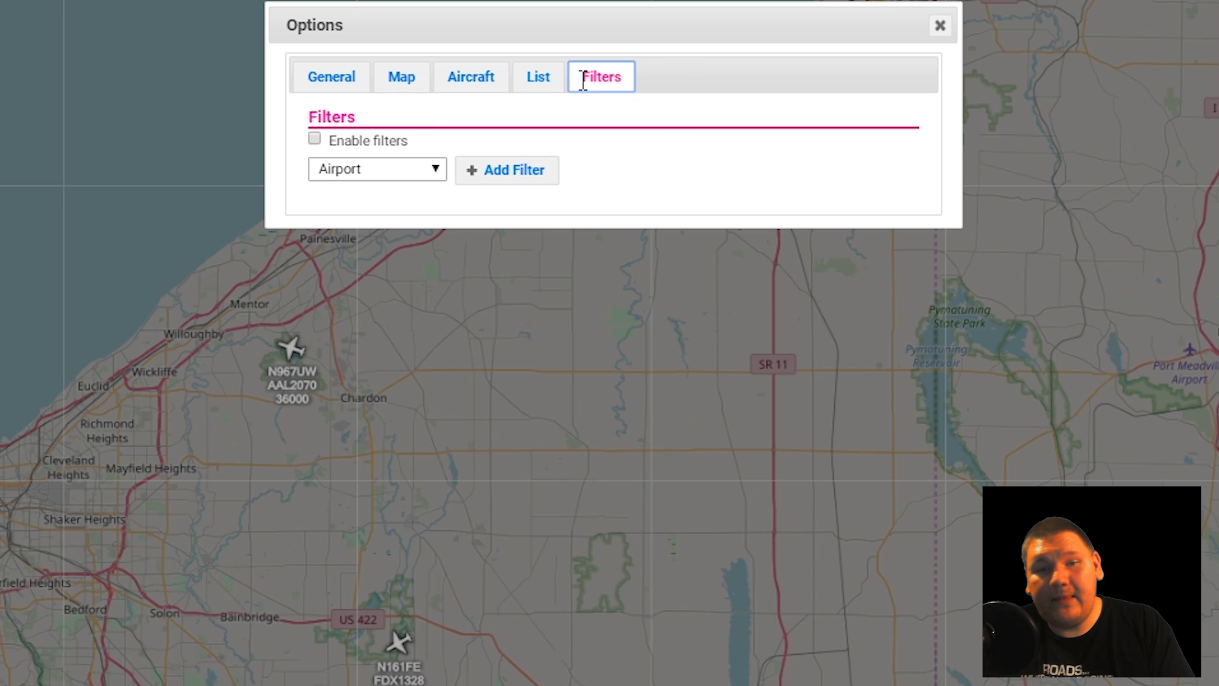
click(378, 168)
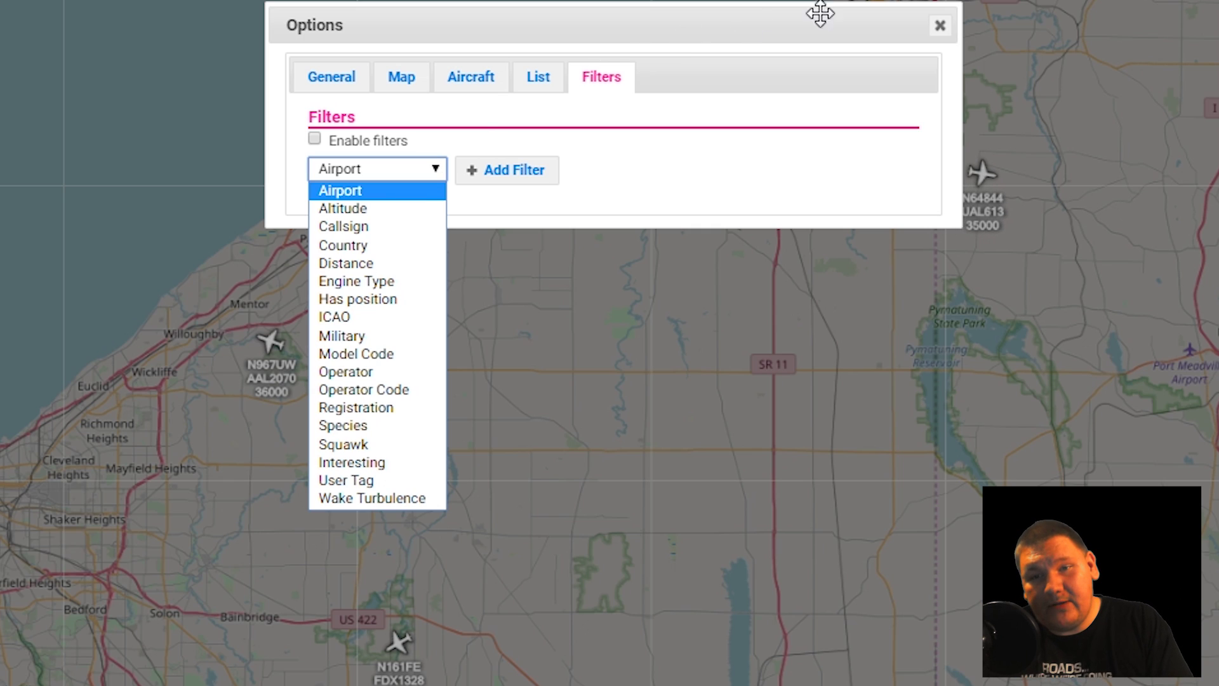
click(941, 29)
click(940, 25)
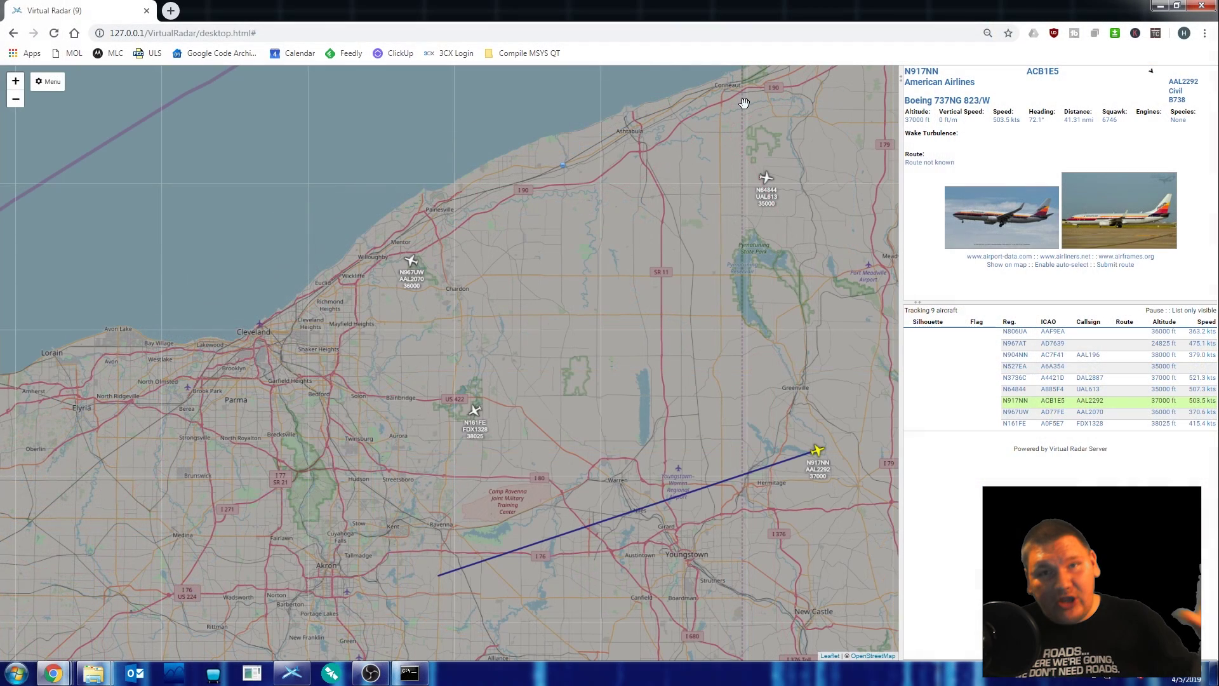